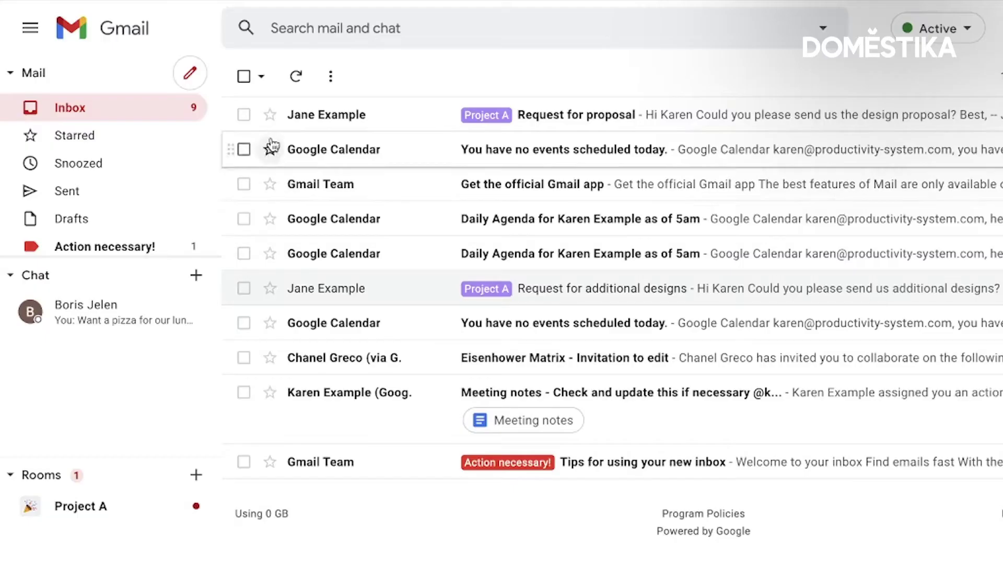
- Snooze the 'Request for proposal' email to a custom time: Jun 24, 2021, 8:00 AM
left_click(243, 115)
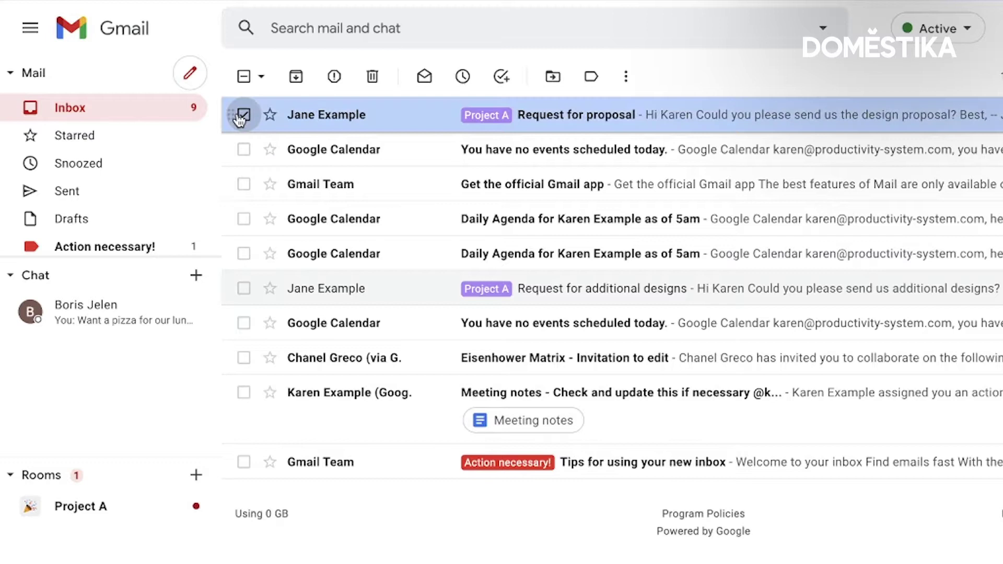
left_click(463, 79)
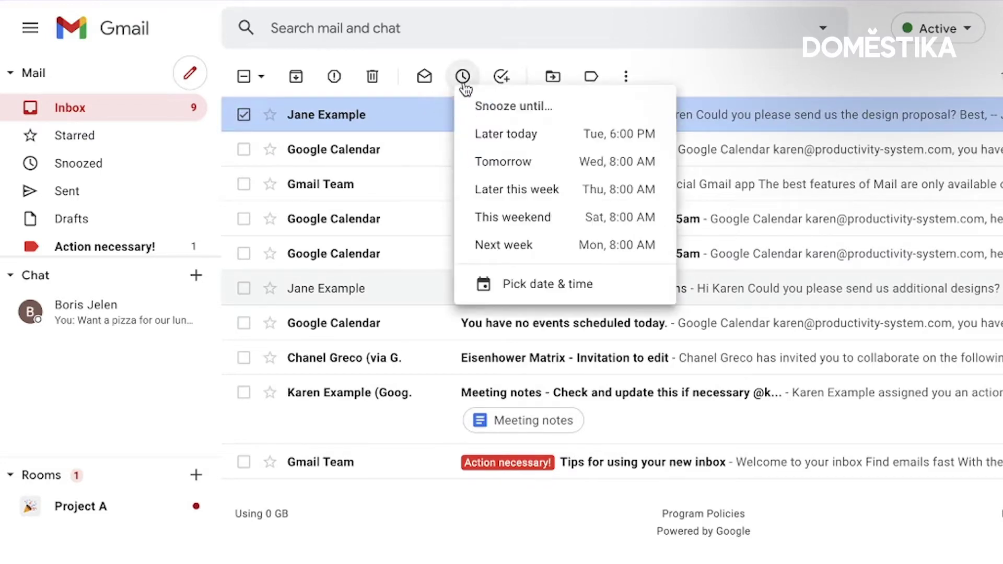
left_click(562, 298)
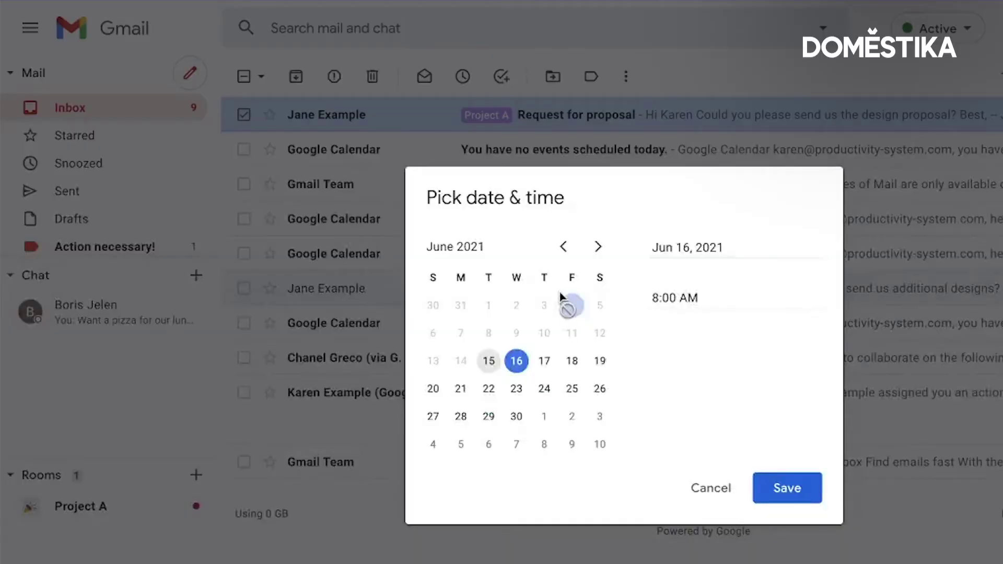
left_click(548, 399)
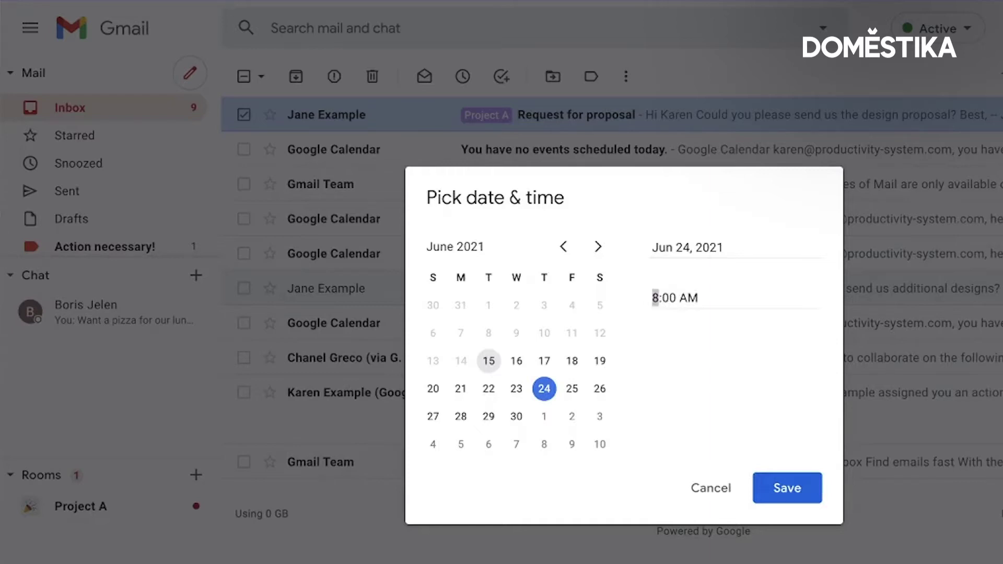
left_click(801, 496)
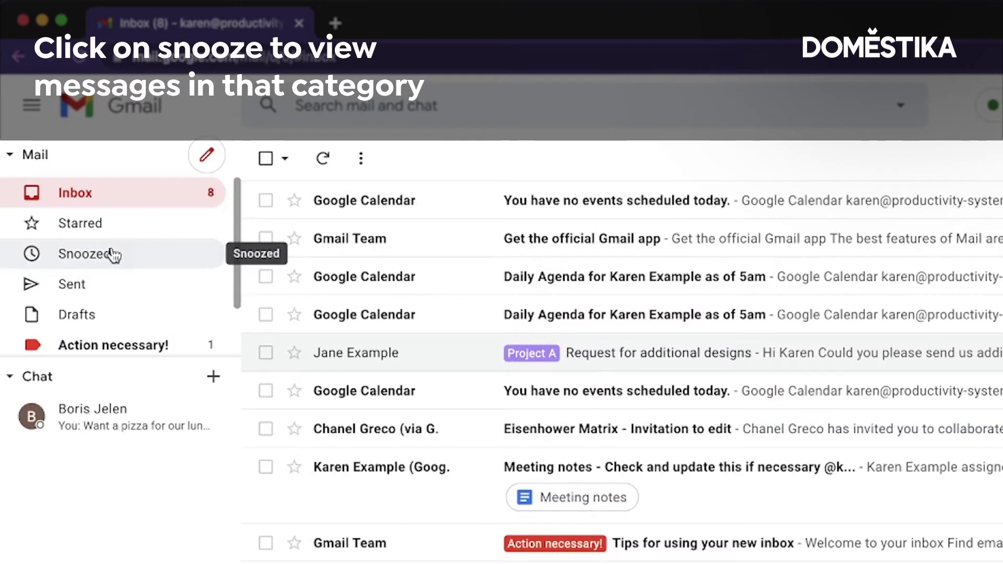
left_click(112, 254)
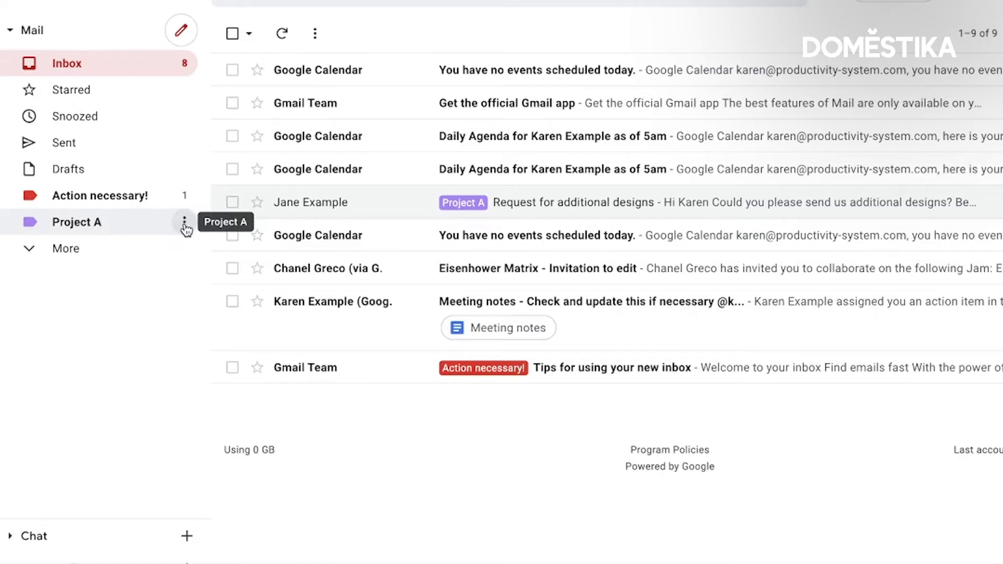
- Edit the Project A label name to begin with a pumpkin emoji from the emoji picker
left_click(184, 223)
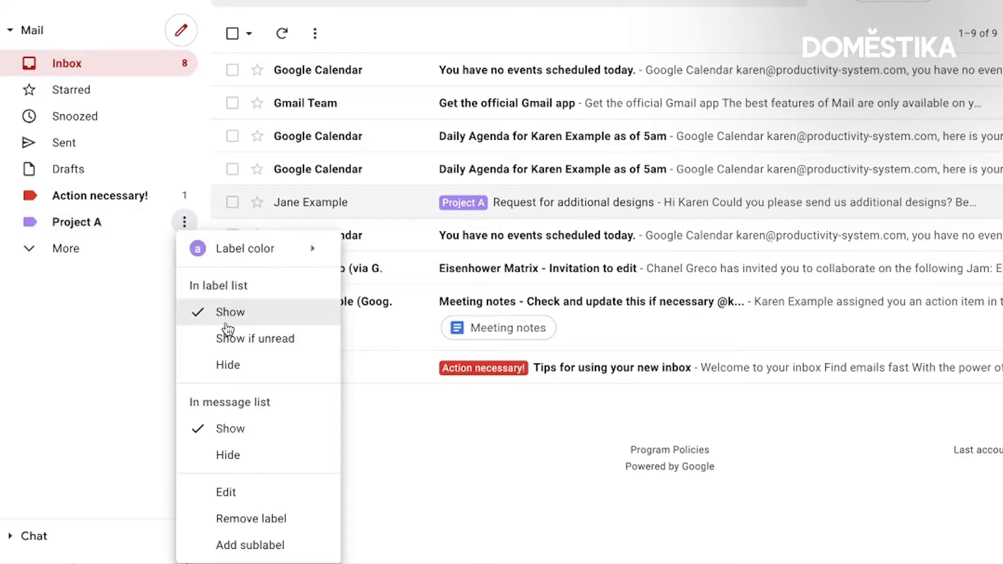
left_click(241, 499)
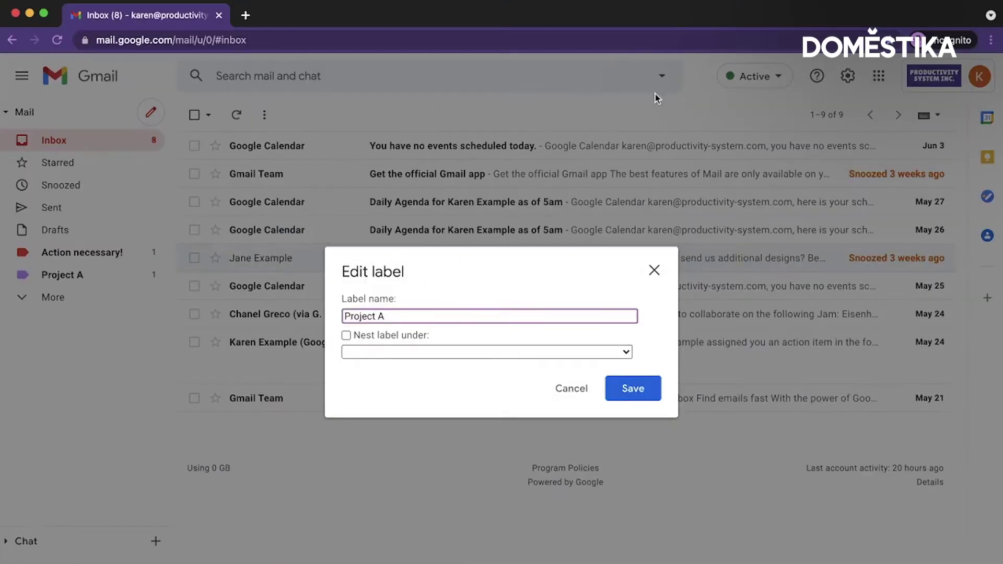
left_click(780, 0)
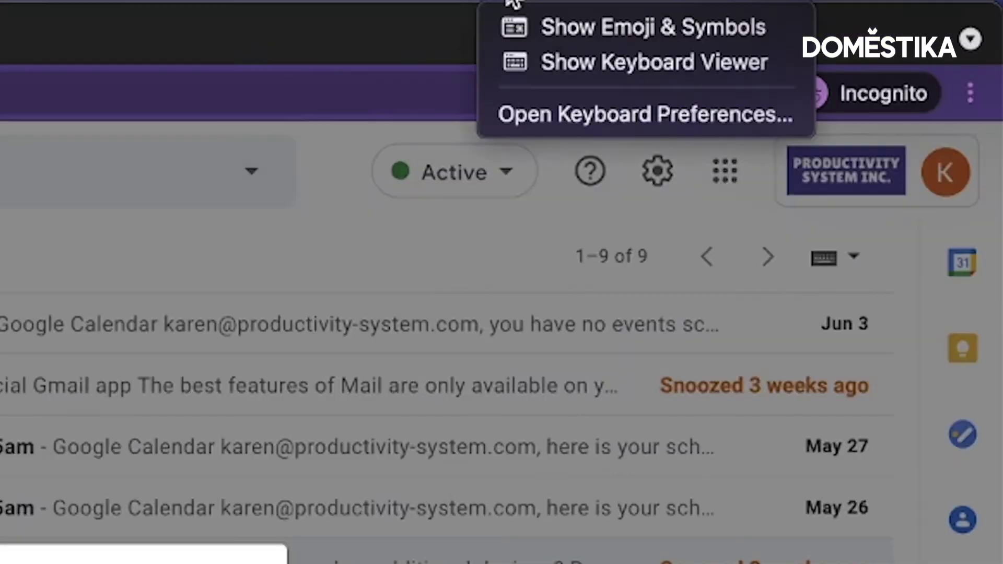
left_click(550, 36)
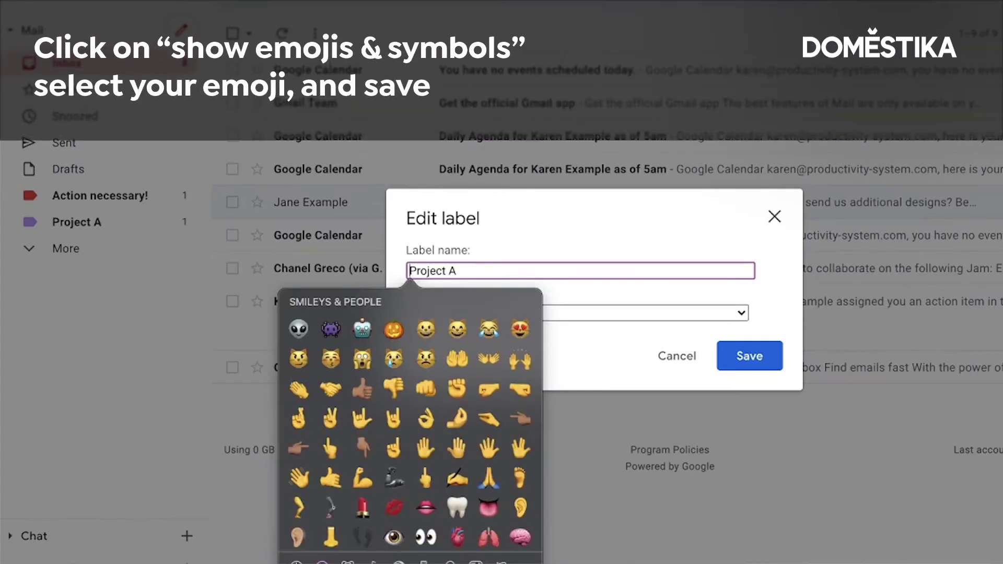
left_click(392, 336)
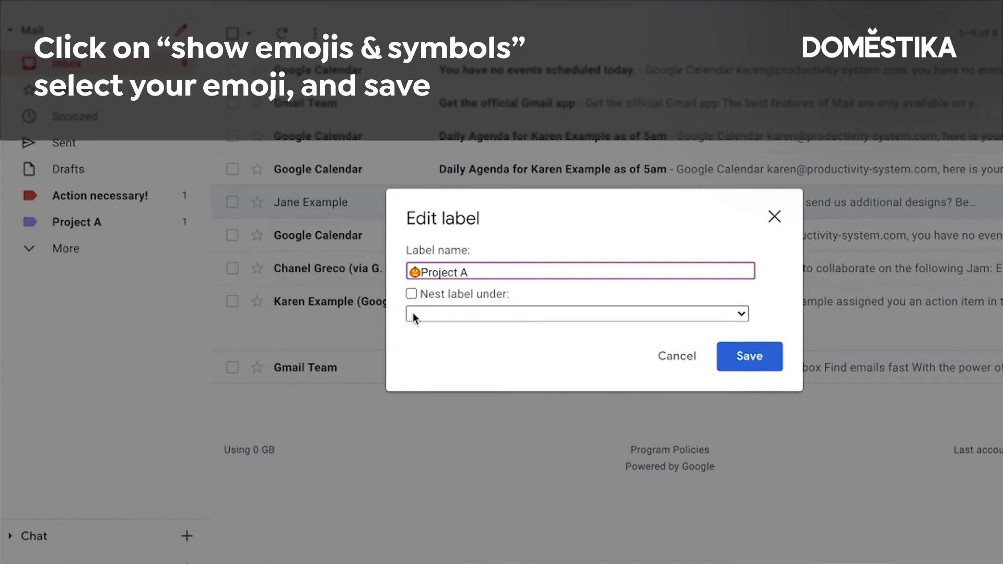
left_click(752, 361)
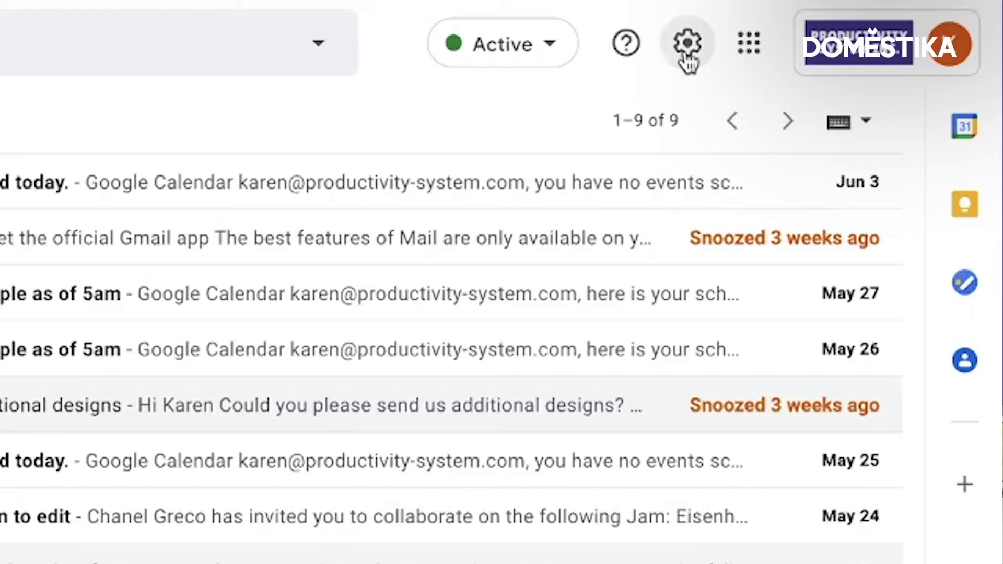
- Switch the Inbox type to 'Unread first' in Quick settings and close the panel
left_click(687, 52)
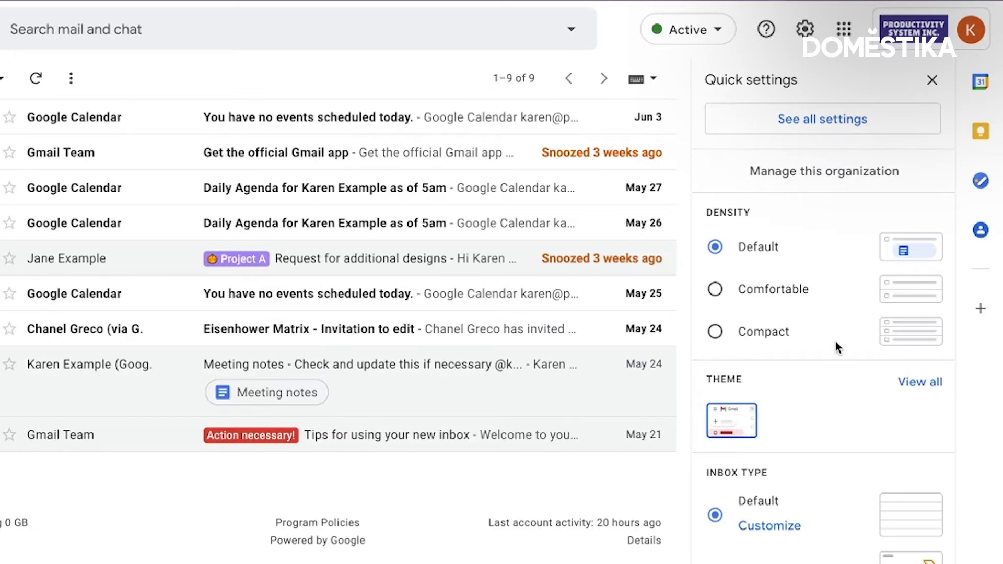
scroll(835, 347, "down", 5)
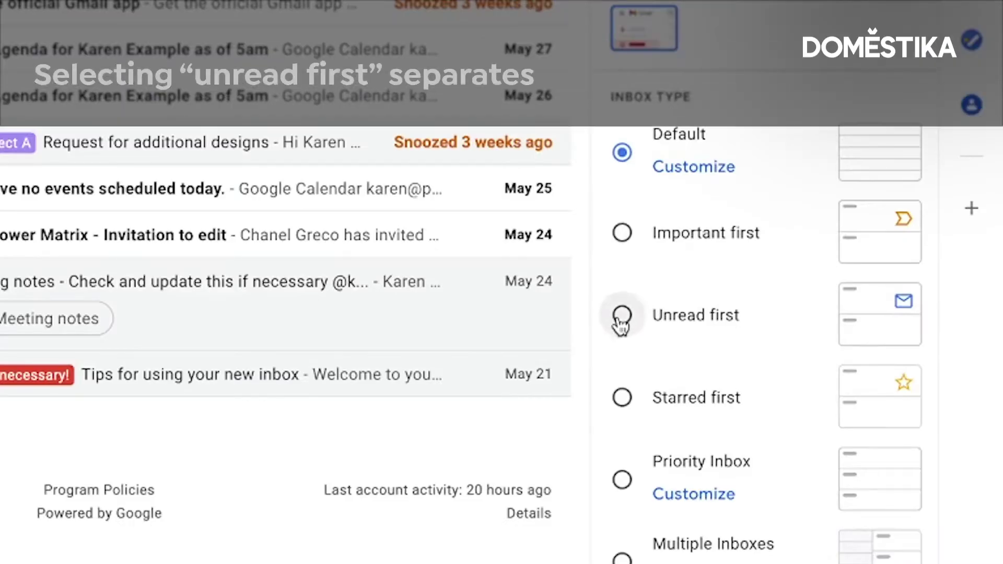
left_click(714, 391)
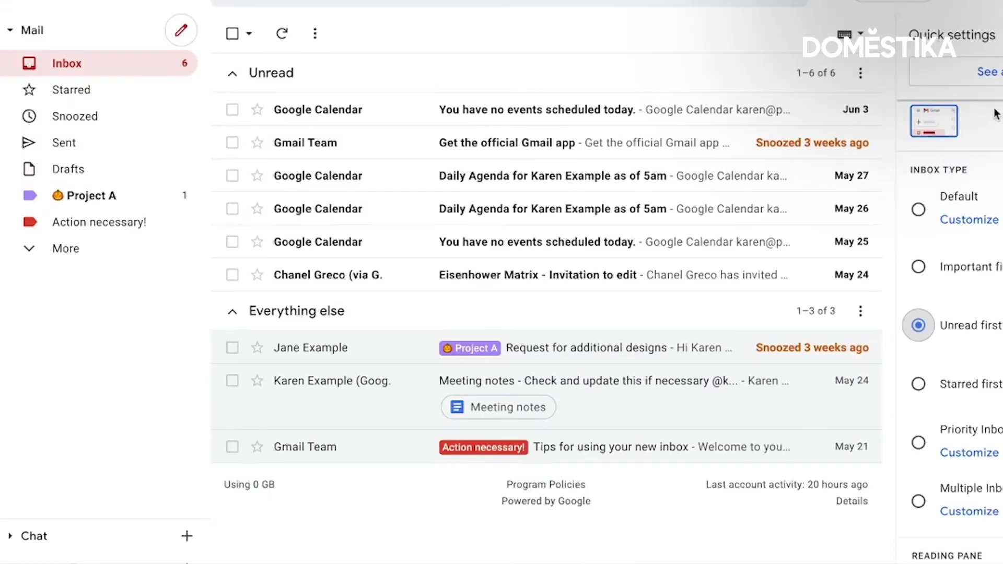
key("Escape")
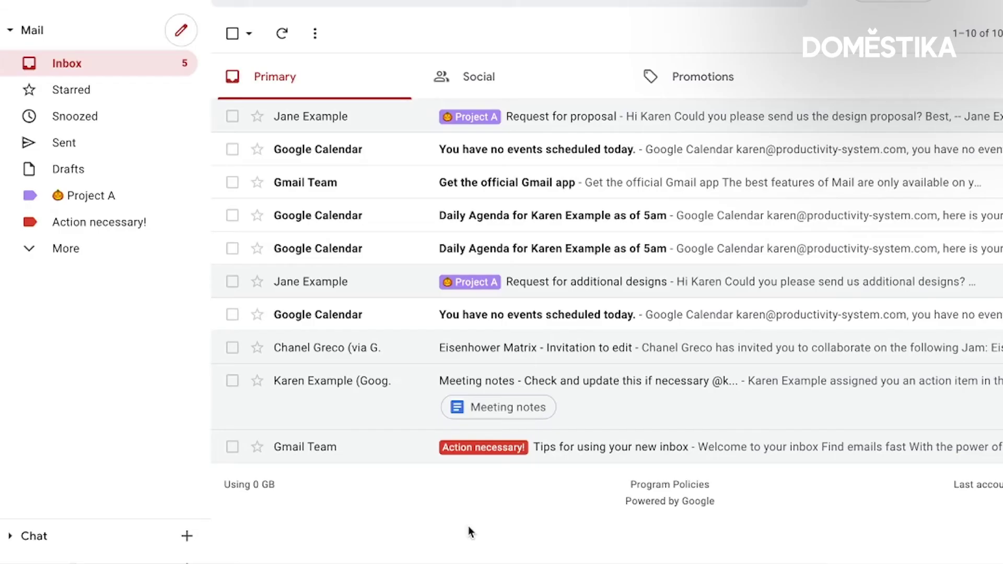
- Open the Google Tasks side panel showing the 'Project Customer A' list
right_click(558, 123)
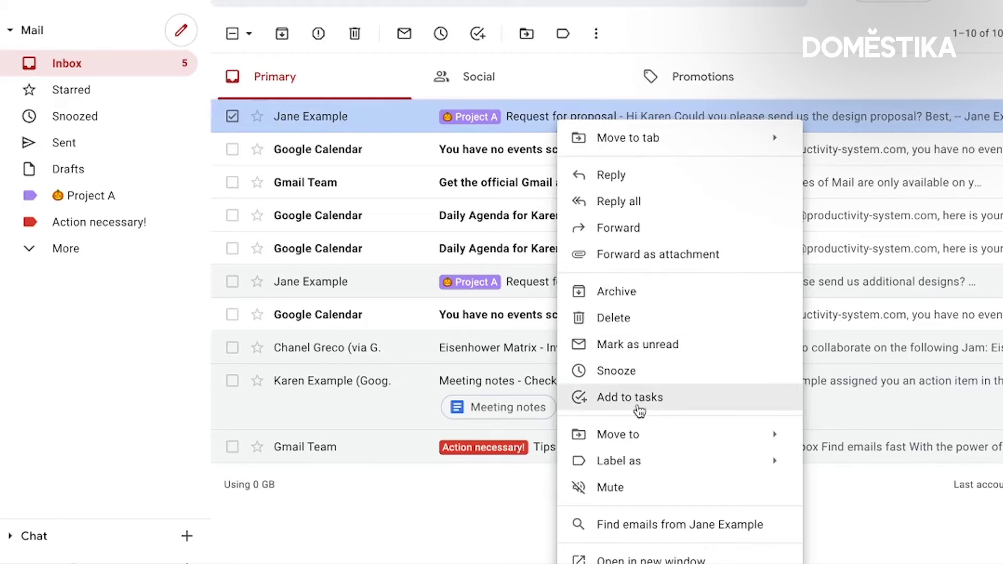
left_click(932, 526)
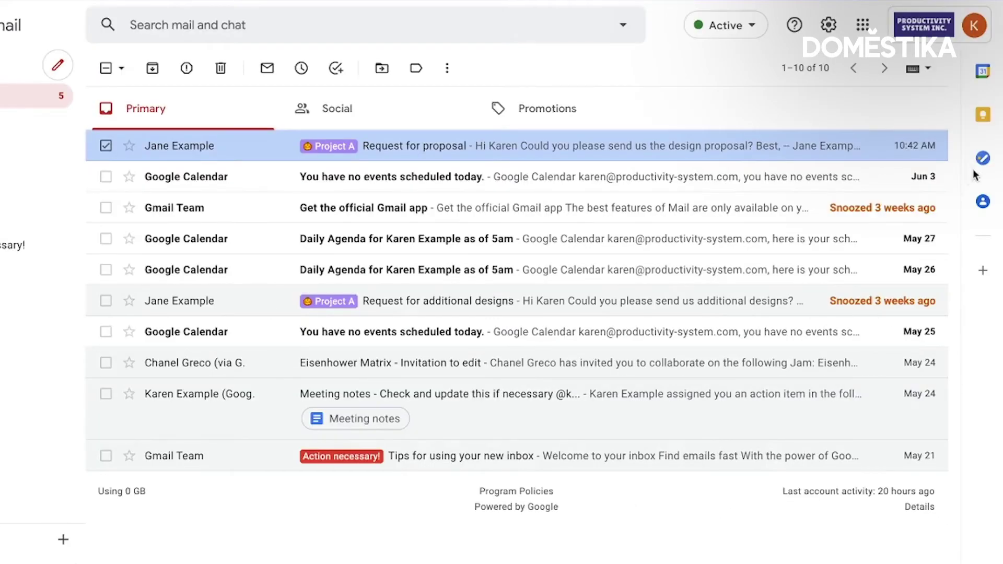
left_click(983, 158)
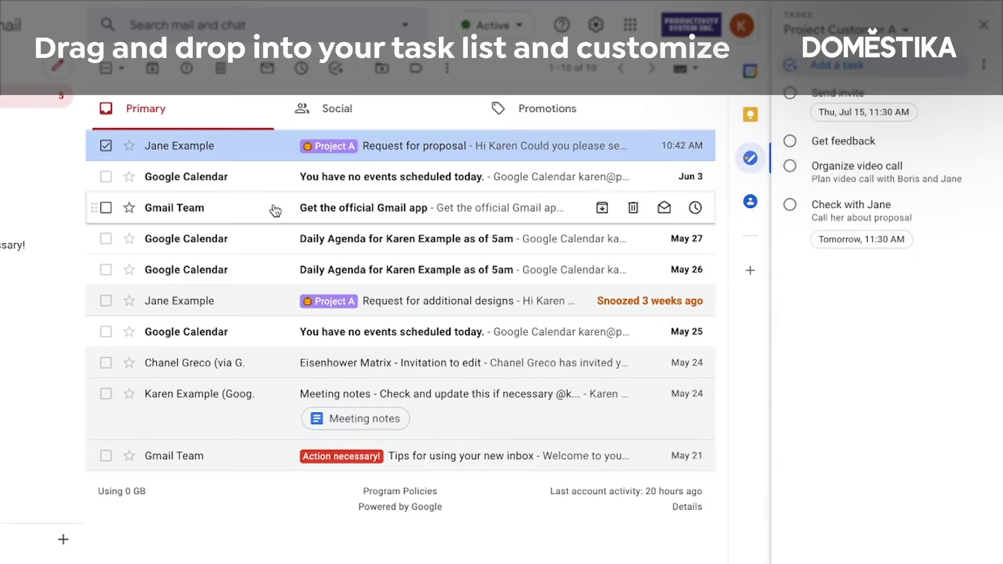
- Add the Request for proposal email as a task with the note 'Check with designer first'
left_click_drag(231, 152, 861, 136)
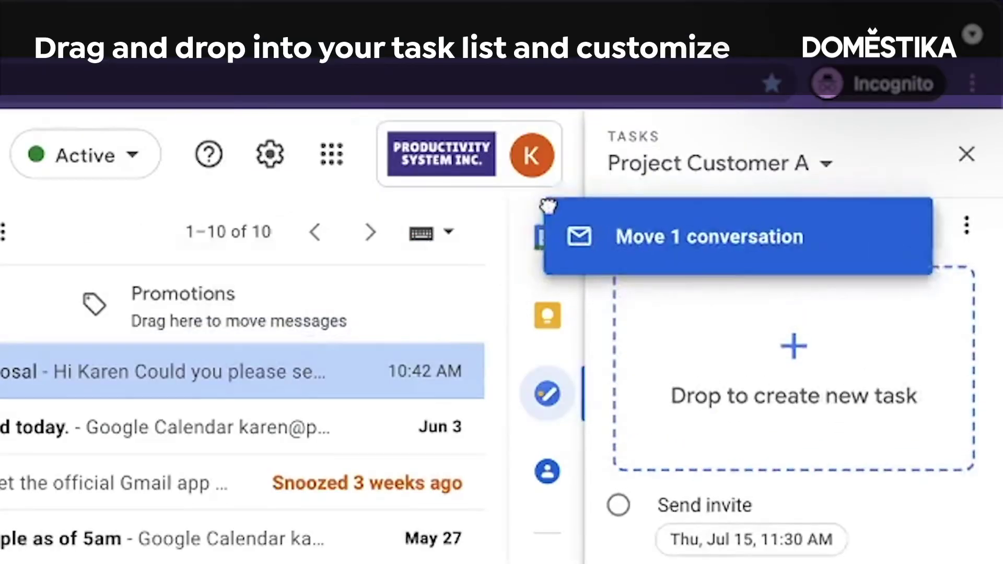
left_click_drag(745, 354, 745, 351)
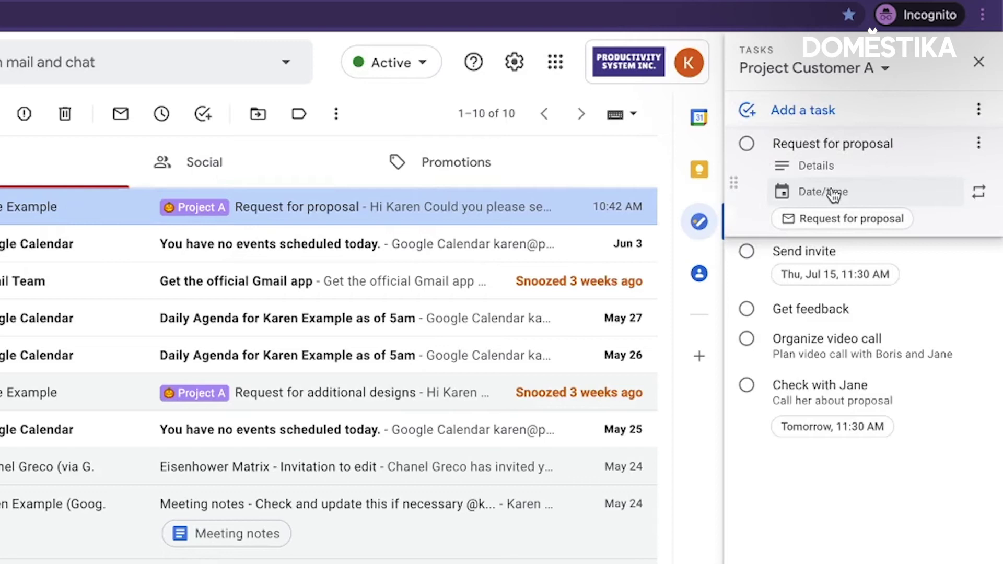
left_click(827, 163)
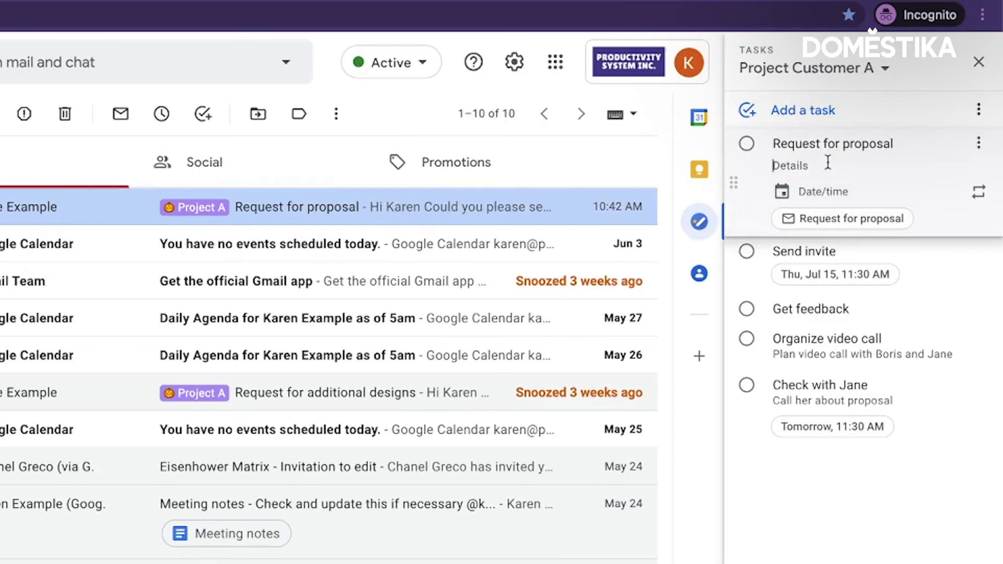
type("Check with designer first")
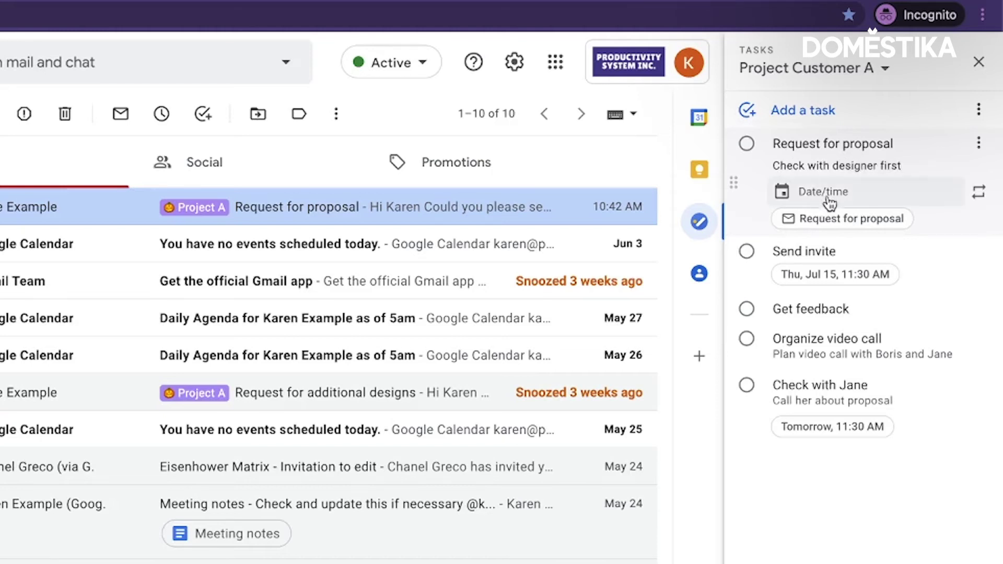
- Set the task due June 16 at 12:30 AM, then open its linked email
left_click(824, 195)
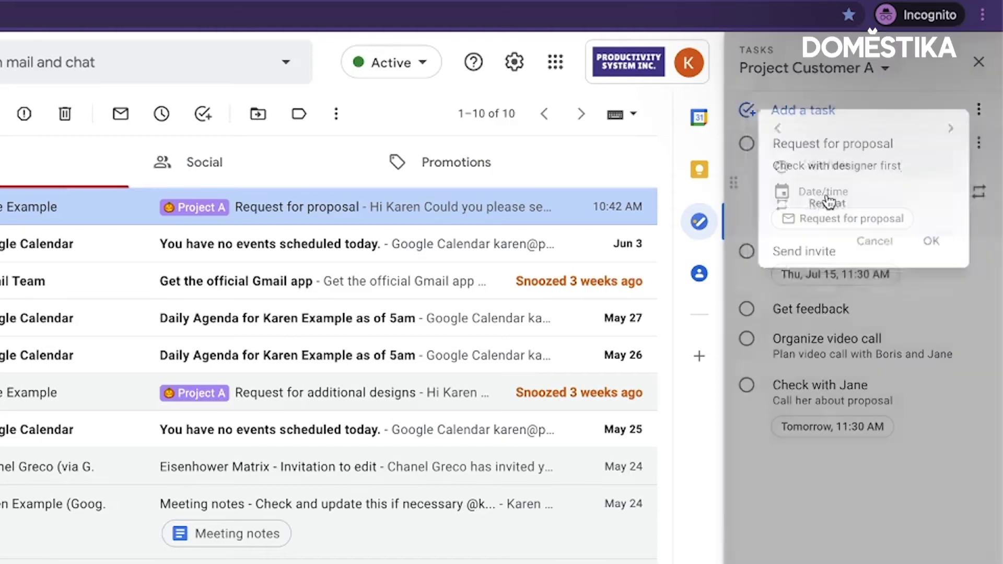
left_click(864, 252)
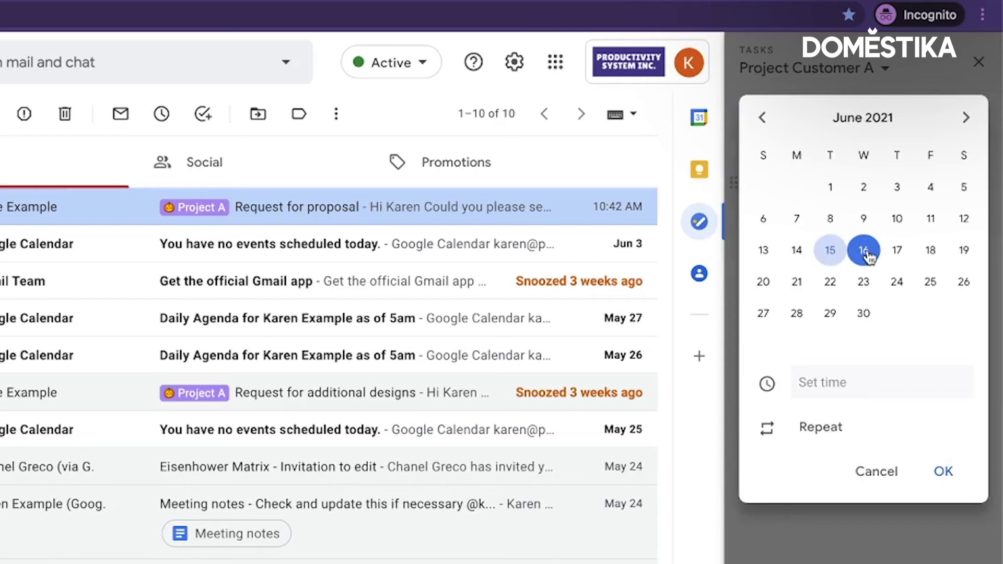
left_click(835, 384)
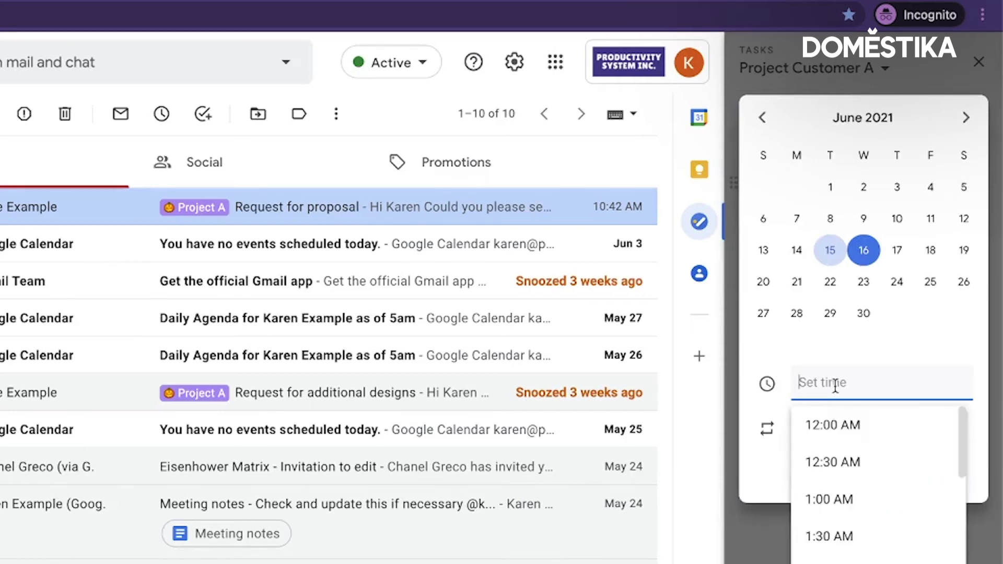
left_click(838, 465)
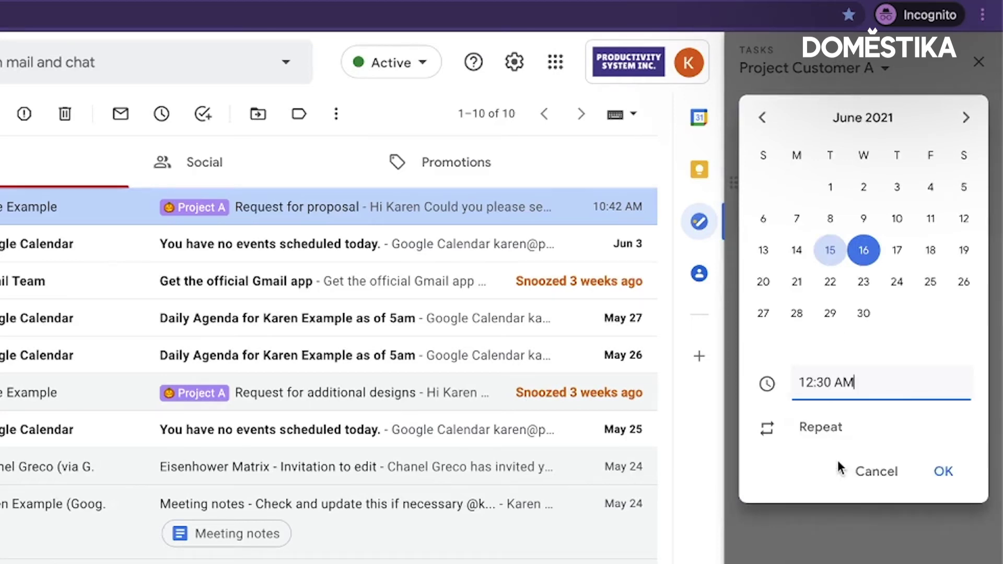
left_click(944, 473)
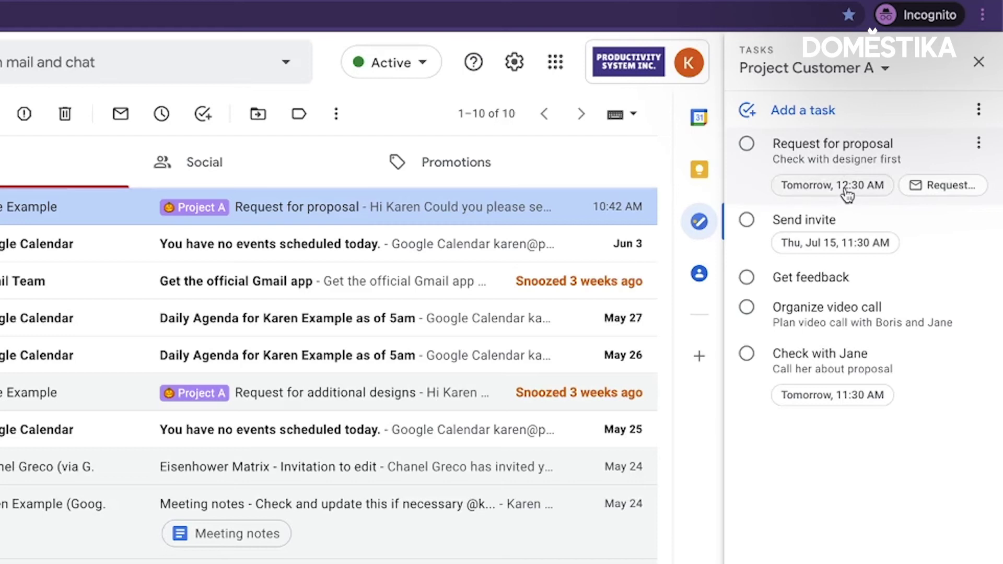
left_click(947, 194)
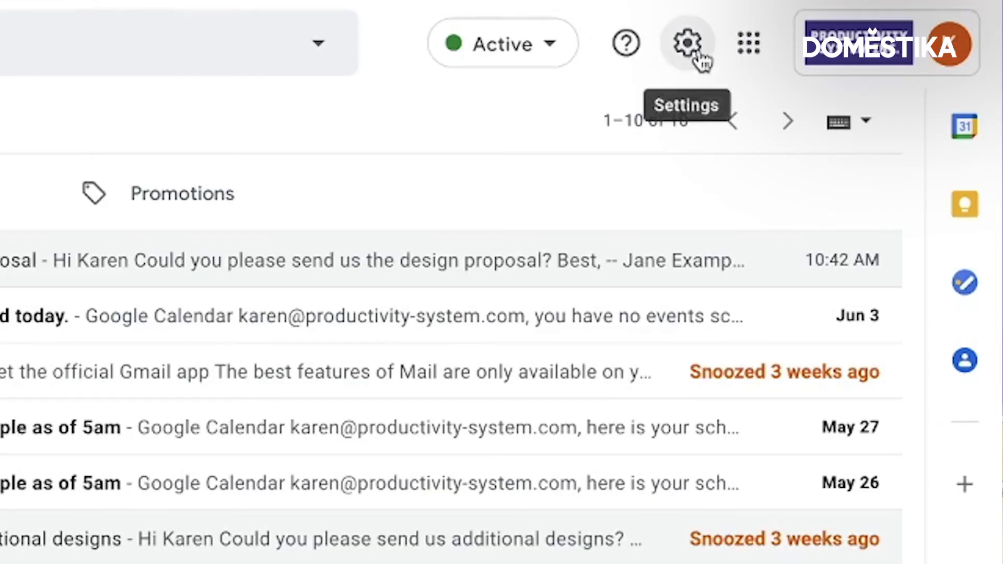
- Set Starred to 'hide' in the Labels settings tab, then return to the Inbox
left_click(818, 30)
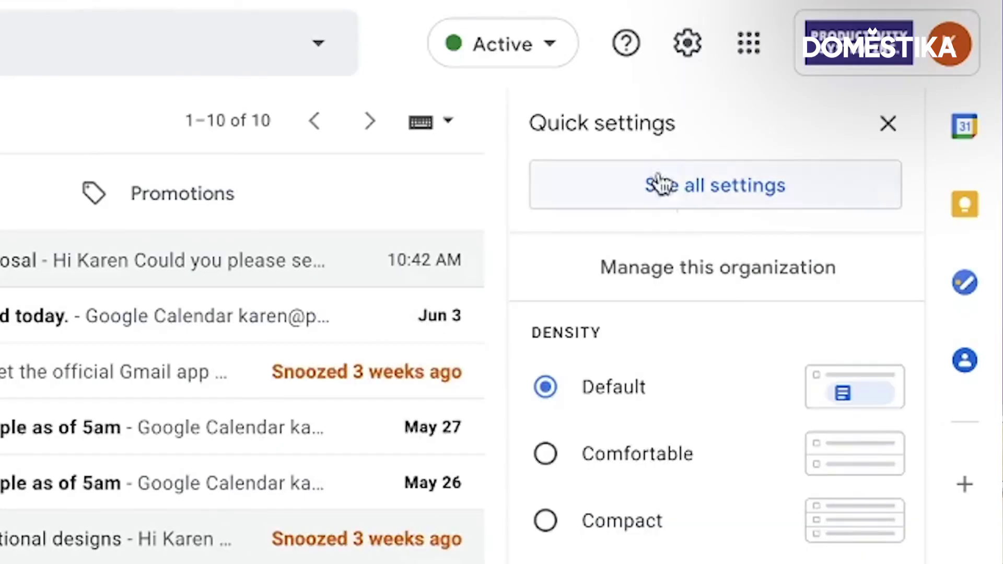
left_click(720, 207)
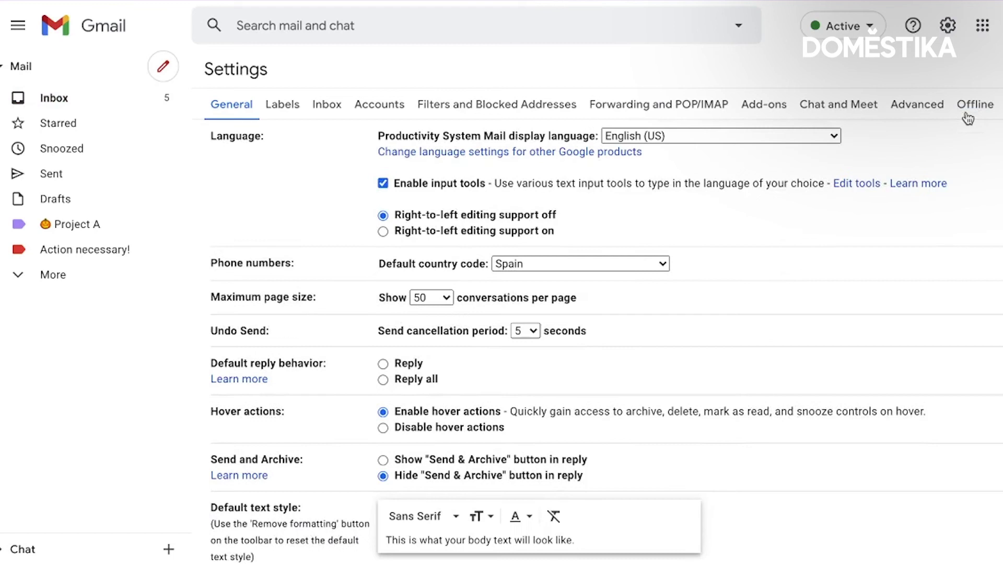
left_click(290, 106)
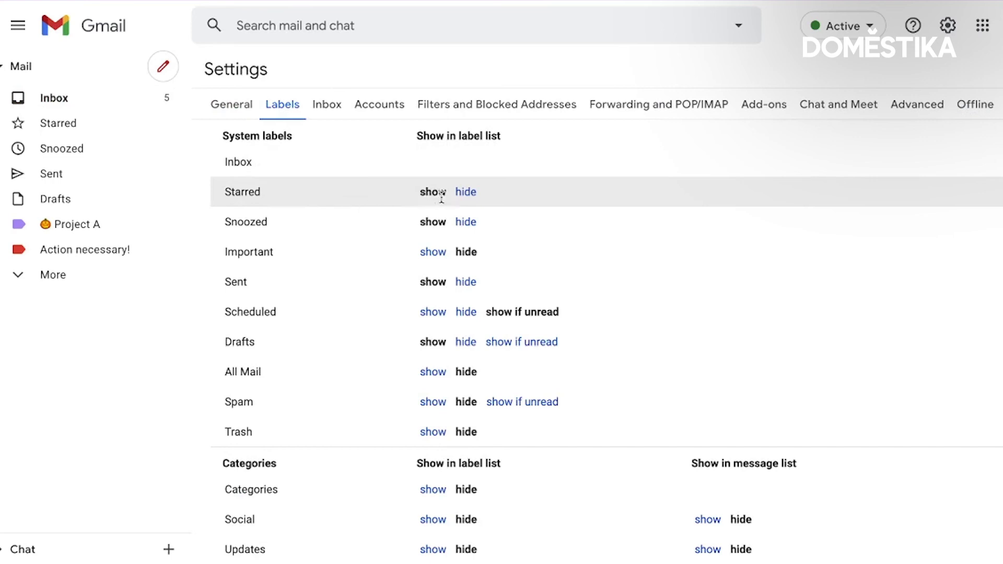
left_click(465, 192)
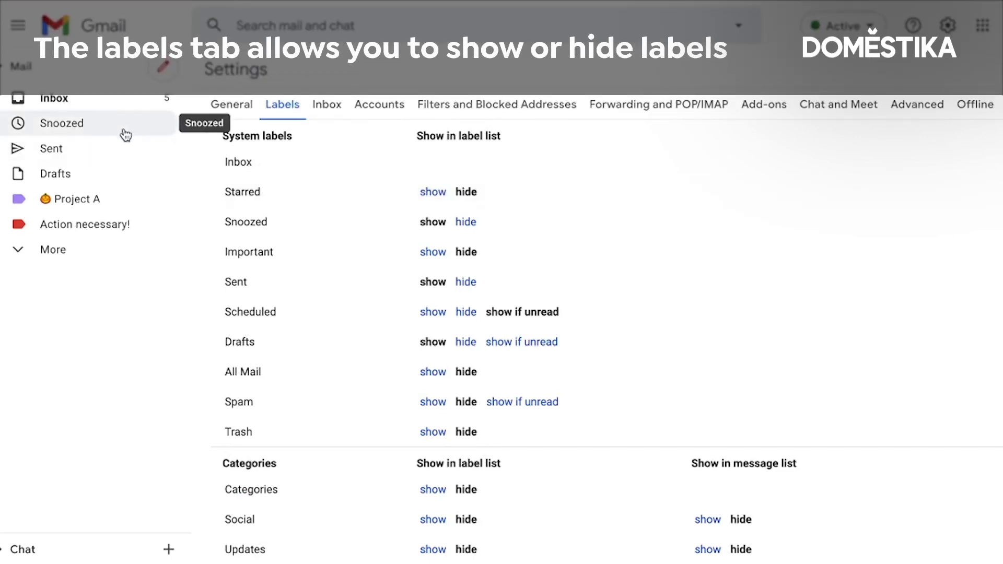
left_click(429, 193)
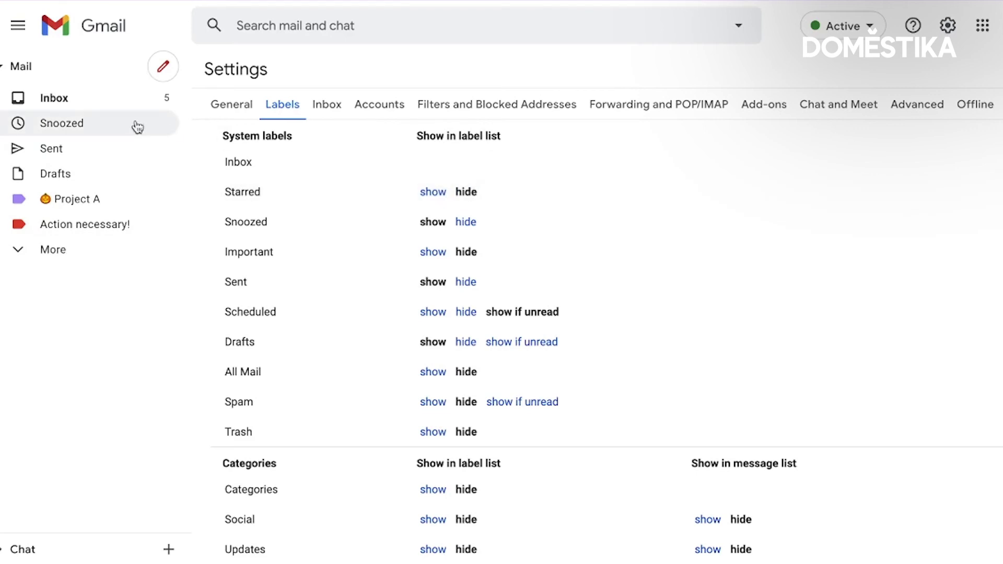
left_click(104, 109)
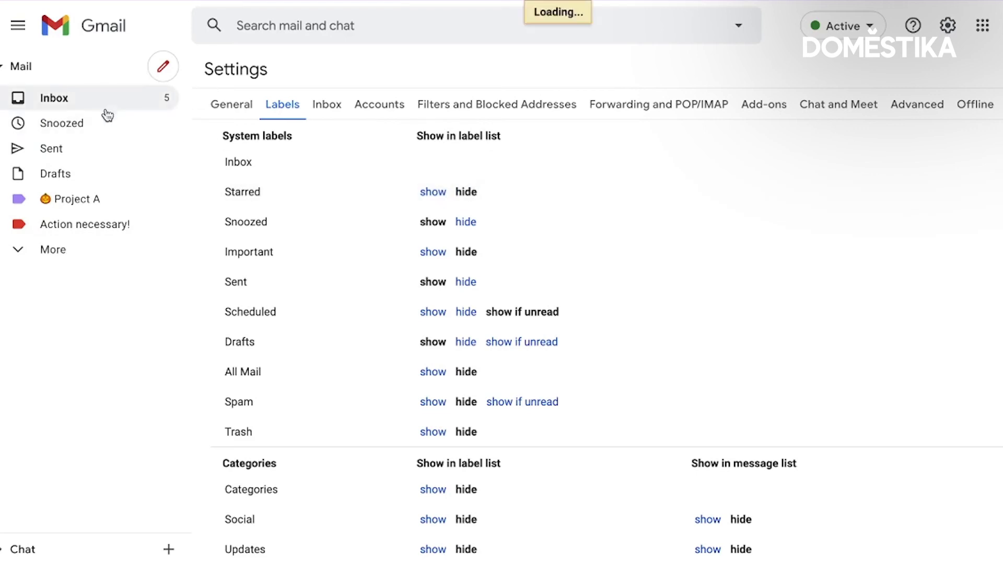